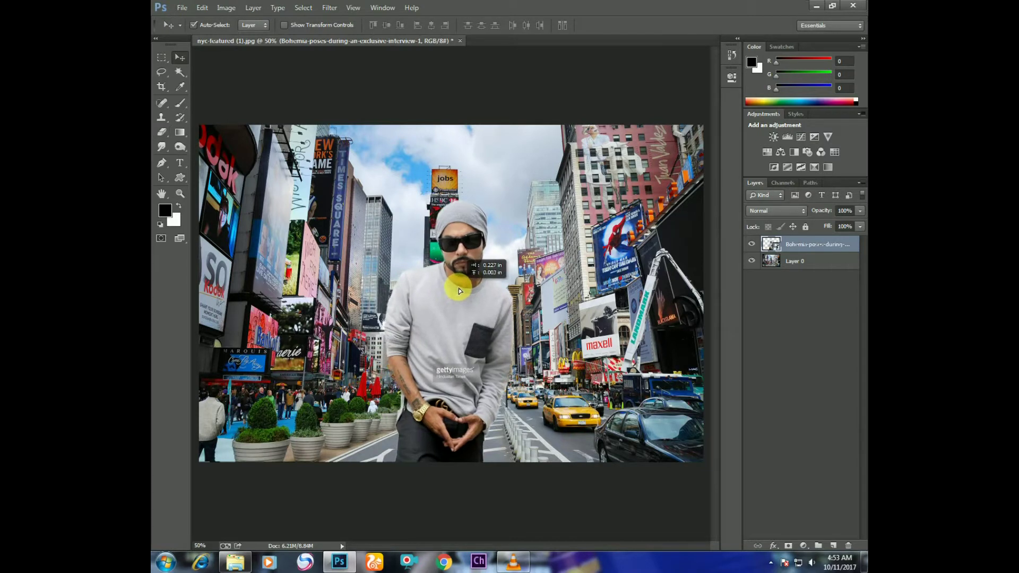
Darken the Times Square background on Layer 0 with Levels, setting the shadow input level to 47.
{"action": "left_click", "coordinate": [845, 263]}
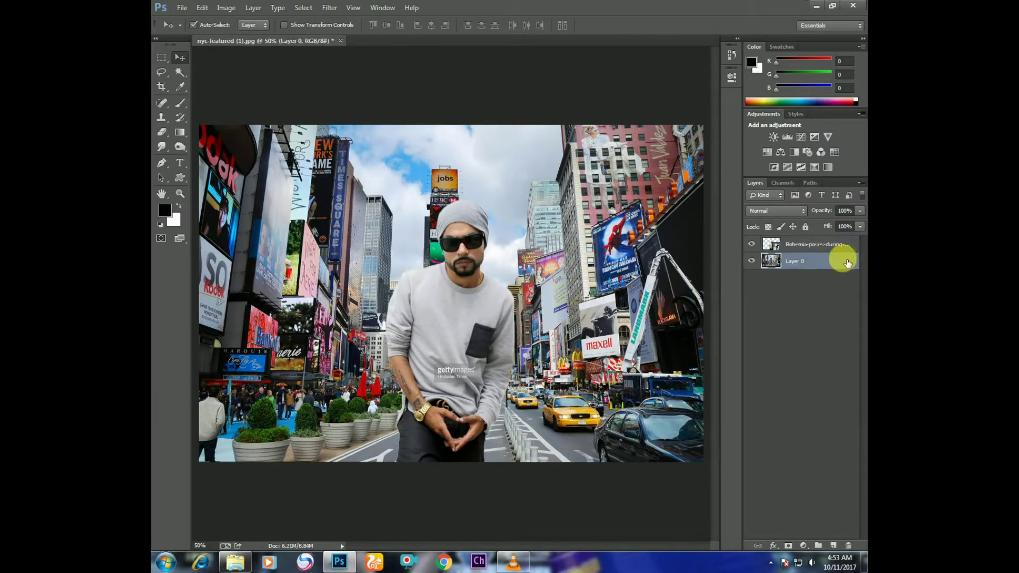
{"action": "key", "text": "ctrl+l"}
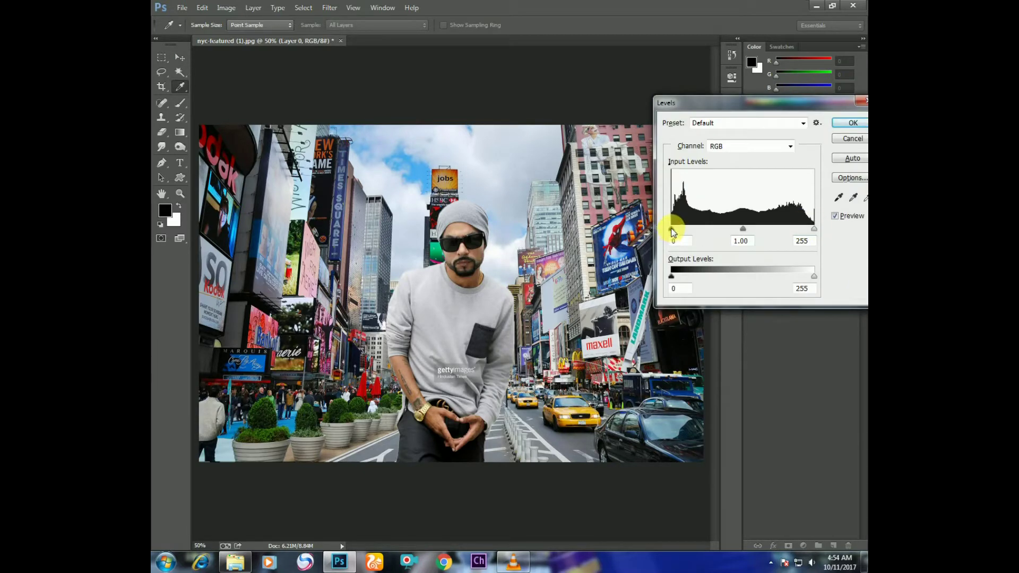
{"action": "left_click_drag", "start_coordinate": [677, 228], "coordinate": [697, 225]}
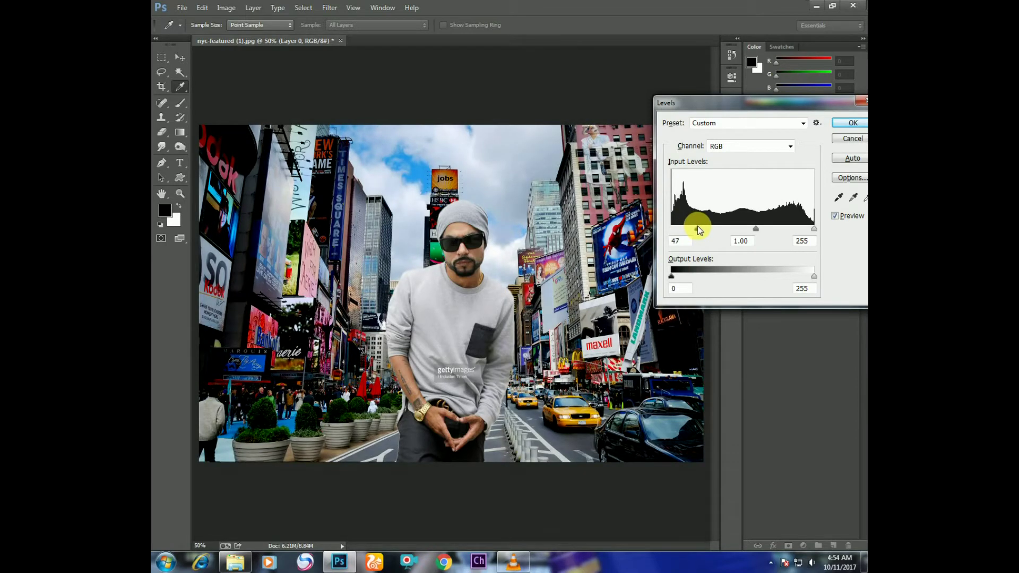
{"action": "left_click", "coordinate": [854, 123]}
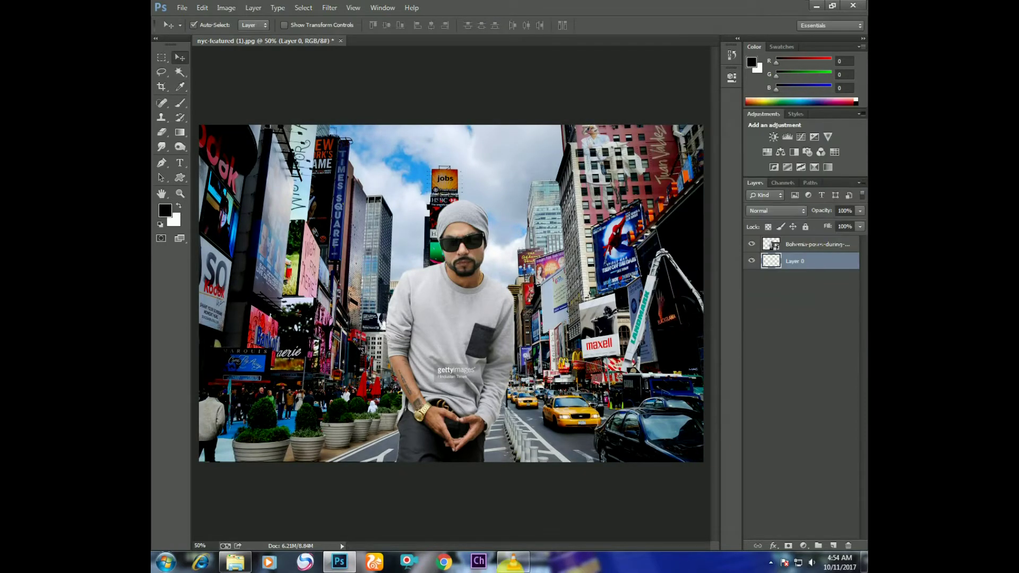
Place the DSC_01321 cutout from the Bohemia folder above Layer 0 and move it to the right of the man in the beanie.
{"action": "left_click", "coordinate": [336, 558]}
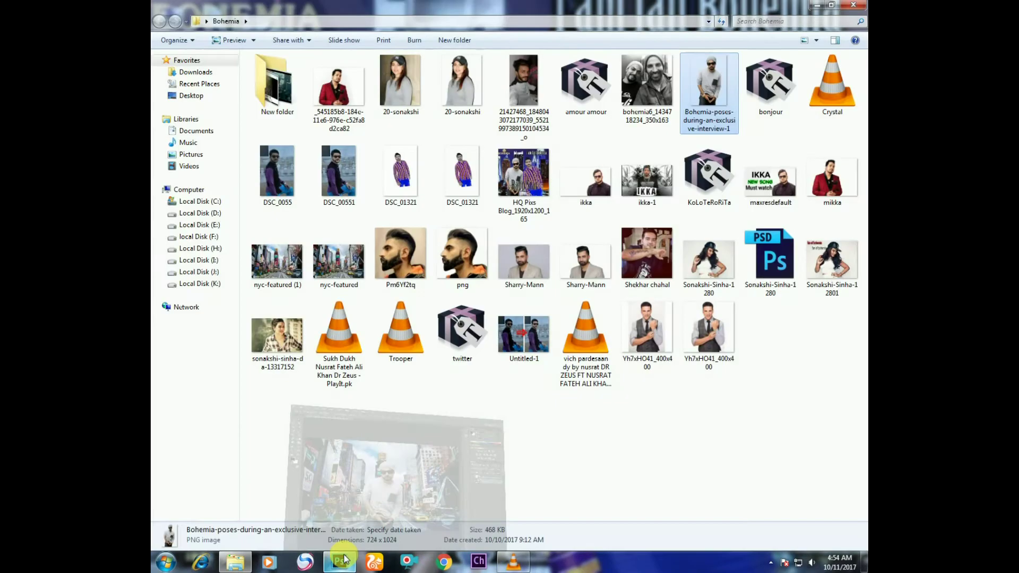
{"action": "left_click", "coordinate": [461, 175]}
{"action": "left_click_drag", "start_coordinate": [433, 267], "coordinate": [361, 496]}
{"action": "left_click_drag", "start_coordinate": [467, 360], "coordinate": [511, 322]}
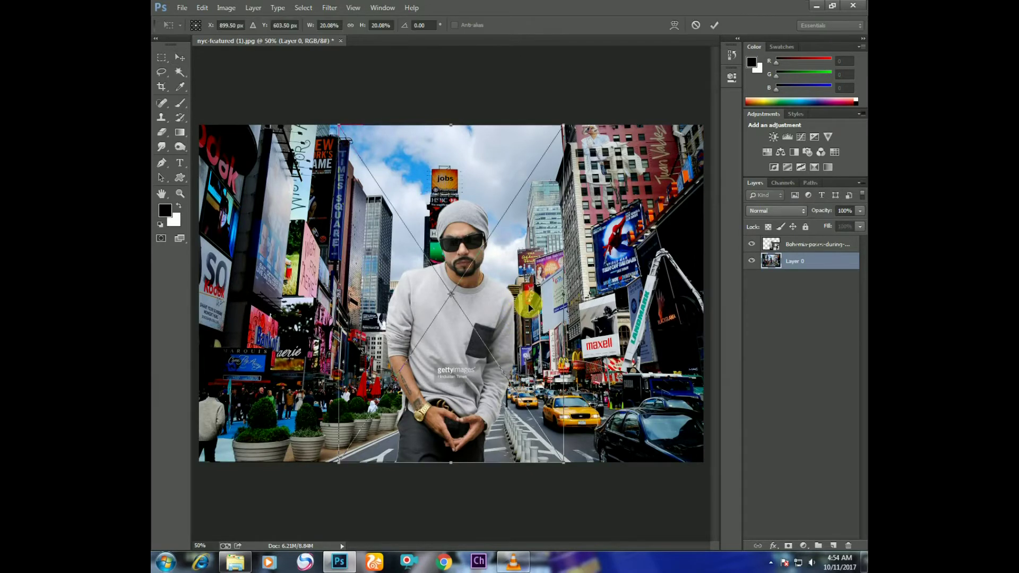
{"action": "left_click", "coordinate": [715, 25]}
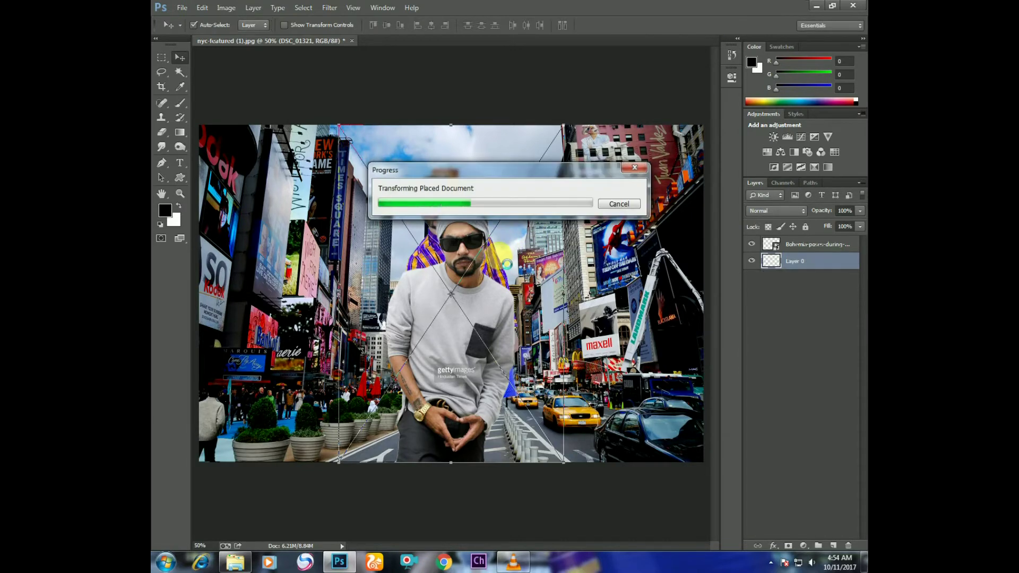
{"action": "left_click_drag", "start_coordinate": [495, 271], "coordinate": [562, 328]}
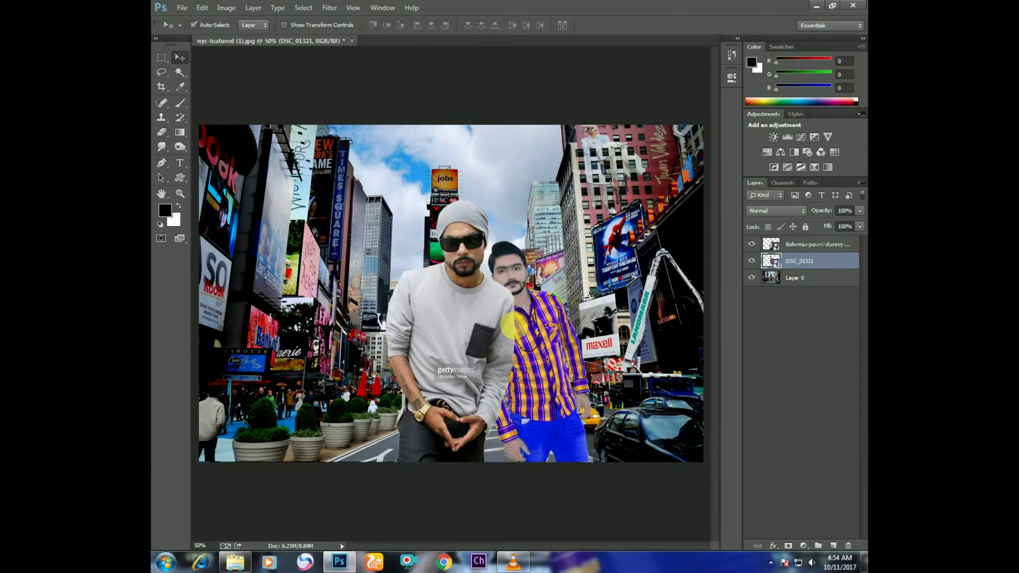
Shift the man in the beanie and the man in the checked shirt slightly left.
{"action": "left_click_drag", "start_coordinate": [470, 321], "coordinate": [447, 320]}
{"action": "left_click_drag", "start_coordinate": [516, 337], "coordinate": [495, 331]}
{"action": "left_click", "coordinate": [419, 330]}
Scale the checked-shirt man's layer up to about 20.8% and lower it so his legs reach the image's bottom edge.
{"action": "key", "text": "ctrl+t"}
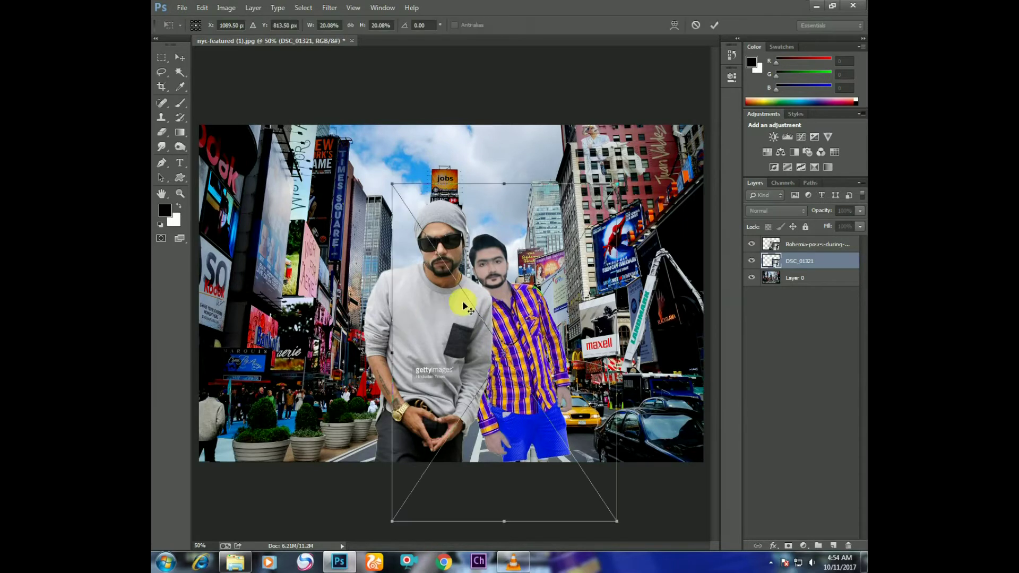
{"action": "left_click_drag", "start_coordinate": [619, 182], "coordinate": [627, 170]}
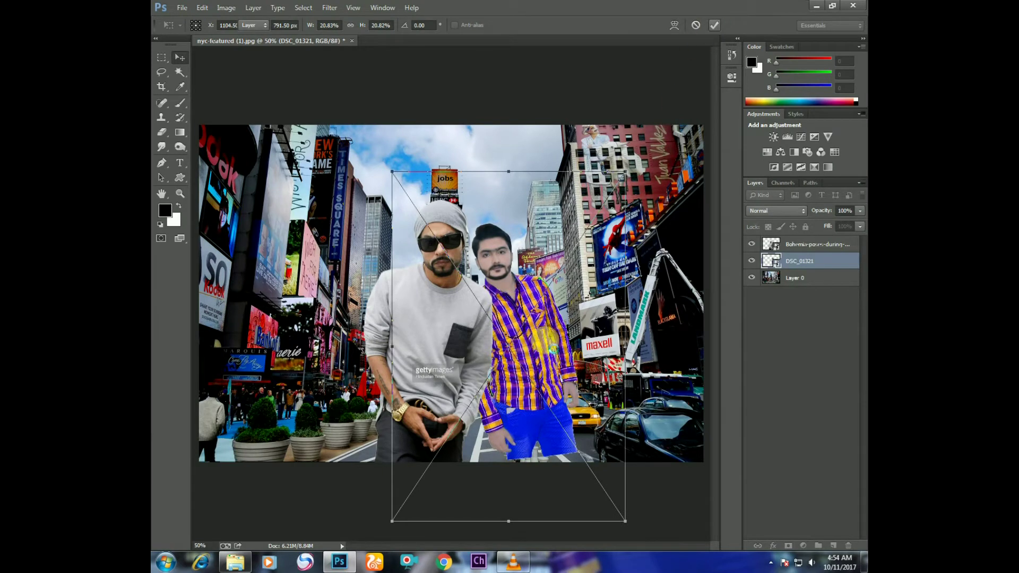
{"action": "key", "text": "Return"}
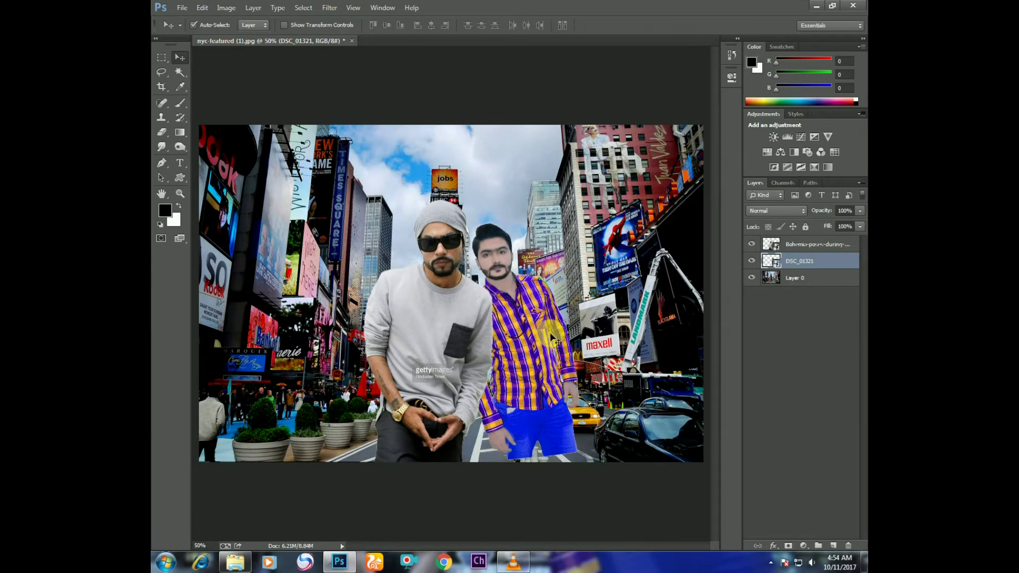
{"action": "mouse_move", "coordinate": [531, 334]}
{"action": "left_mouse_down"}
{"action": "mouse_move", "coordinate": [523, 345]}
{"action": "mouse_move", "coordinate": [532, 339]}
{"action": "left_mouse_up"}
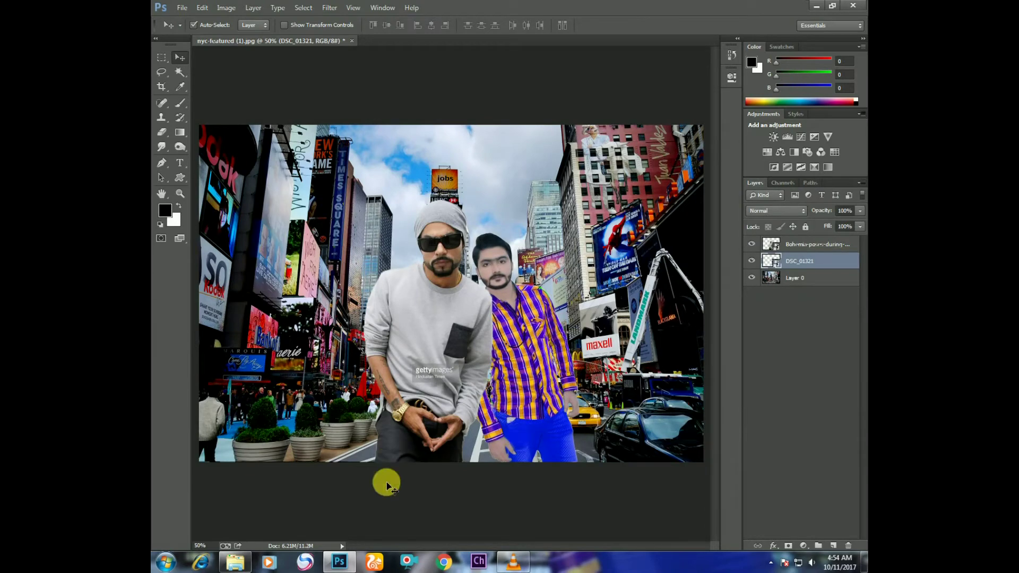
Place the Yh7xHO41_400x400 cutout from the Bohemia folder, scale it to about 54%, and position it left of the man in the beanie.
{"action": "left_click", "coordinate": [340, 562]}
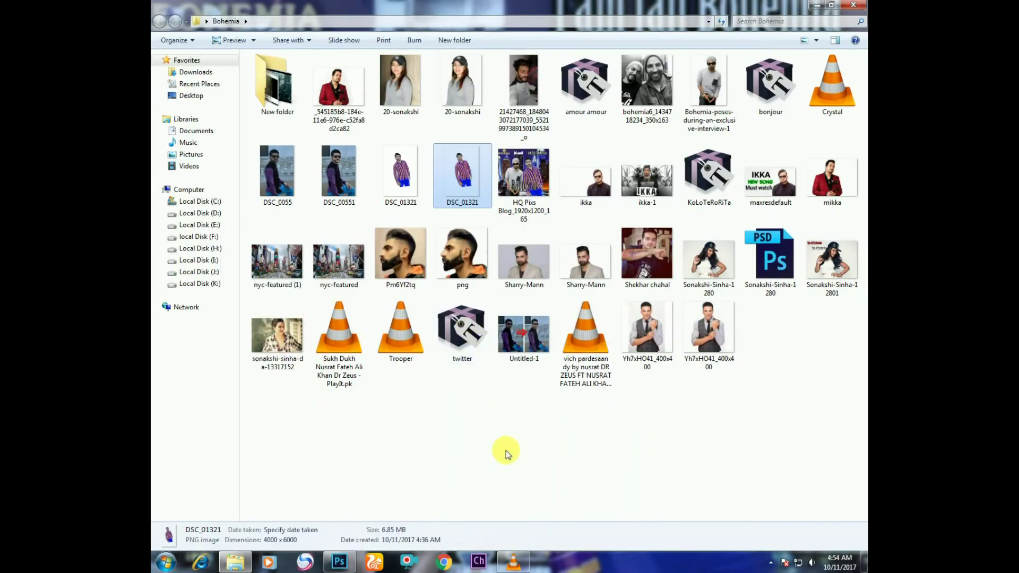
{"action": "left_click_drag", "start_coordinate": [702, 333], "coordinate": [401, 425]}
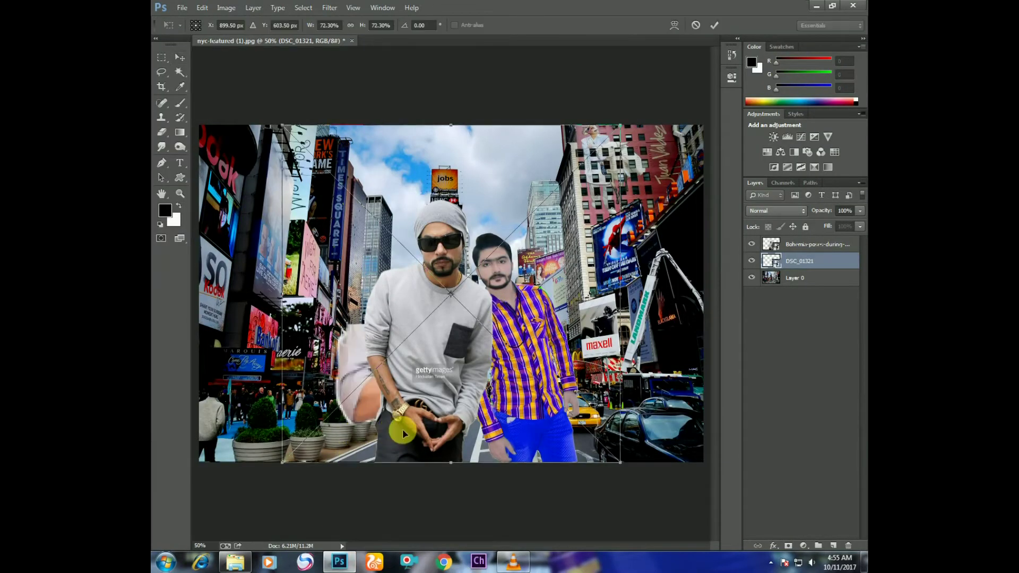
{"action": "left_click_drag", "start_coordinate": [421, 218], "coordinate": [372, 229]}
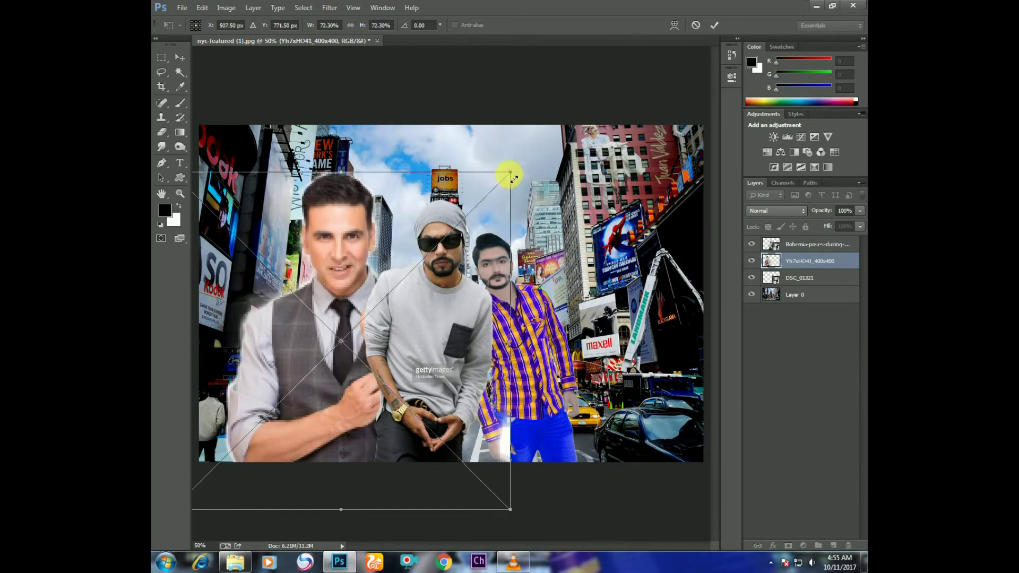
{"action": "left_click_drag", "start_coordinate": [509, 178], "coordinate": [368, 202]}
{"action": "left_click_drag", "start_coordinate": [309, 345], "coordinate": [335, 309]}
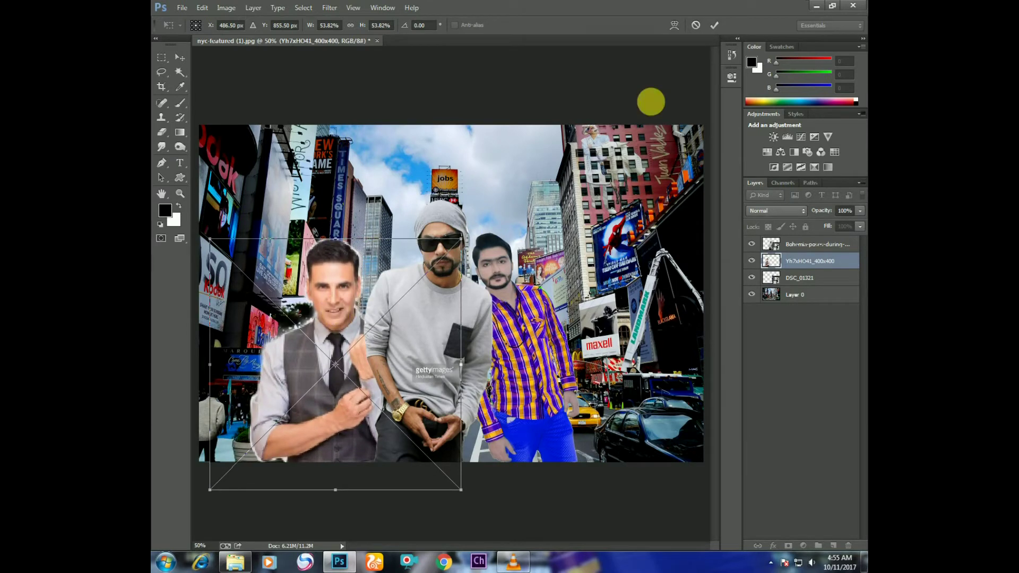
{"action": "left_click", "coordinate": [711, 24]}
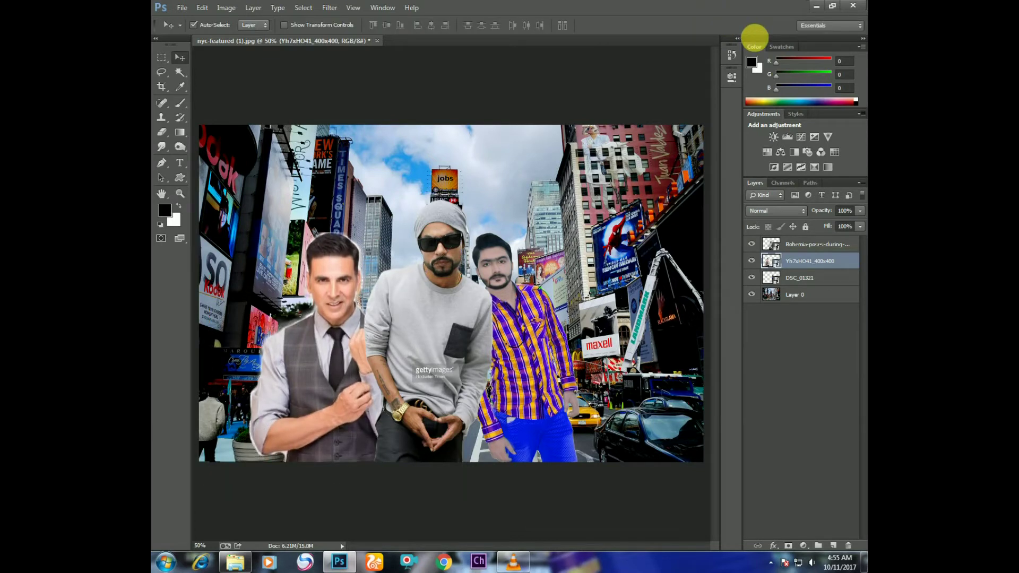
Nudge the man in the waistcoat slightly right, closer to the man in the beanie.
{"action": "key", "text": "Right"}
{"action": "key", "text": "Right"}
{"action": "key", "text": "Right"}
{"action": "key", "text": "Right"}
{"action": "key", "text": "Right"}
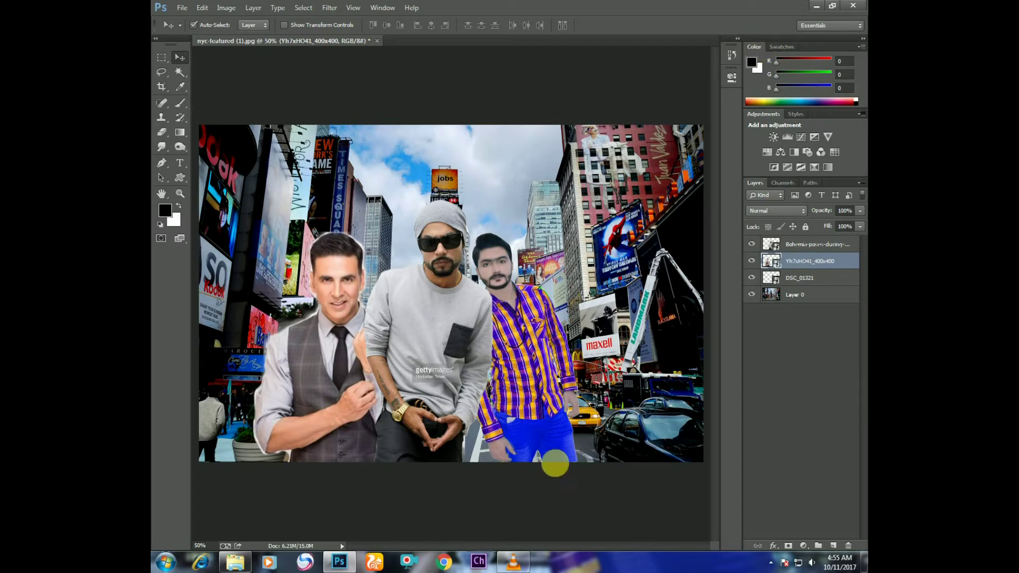
Place the 20-sonakshi cutout from the Bohemia folder, scale it to 21.71%, and position it at the image's lower-left corner.
{"action": "left_click", "coordinate": [339, 561]}
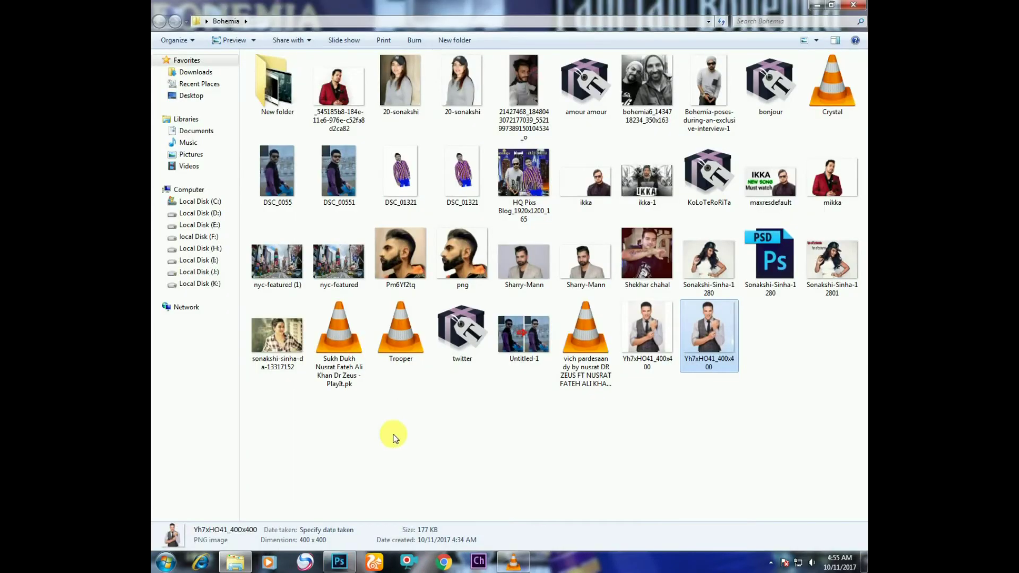
{"action": "left_click_drag", "start_coordinate": [460, 85], "coordinate": [309, 403]}
{"action": "left_click_drag", "start_coordinate": [455, 164], "coordinate": [195, 208]}
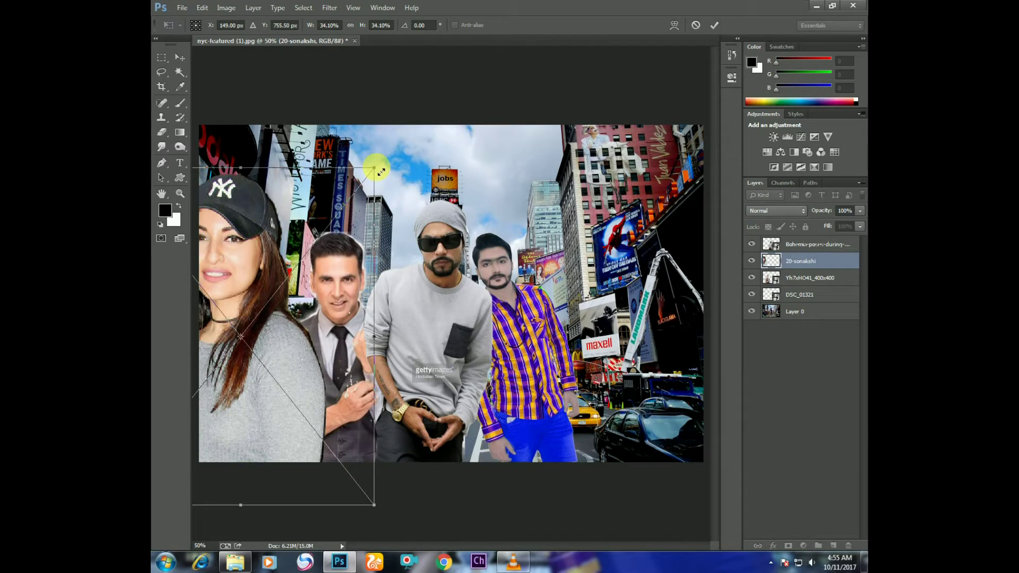
{"action": "left_click_drag", "start_coordinate": [376, 172], "coordinate": [313, 302]}
{"action": "left_click_drag", "start_coordinate": [209, 314], "coordinate": [315, 286]}
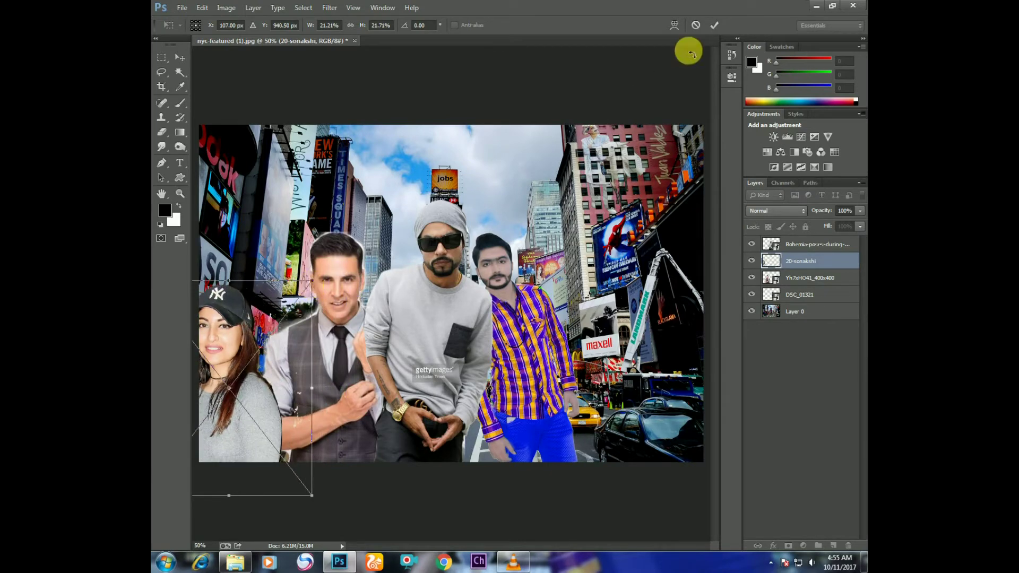
{"action": "left_click", "coordinate": [715, 25]}
Flip the 20-sonakshi layer horizontally.
{"action": "left_click", "coordinate": [206, 11]}
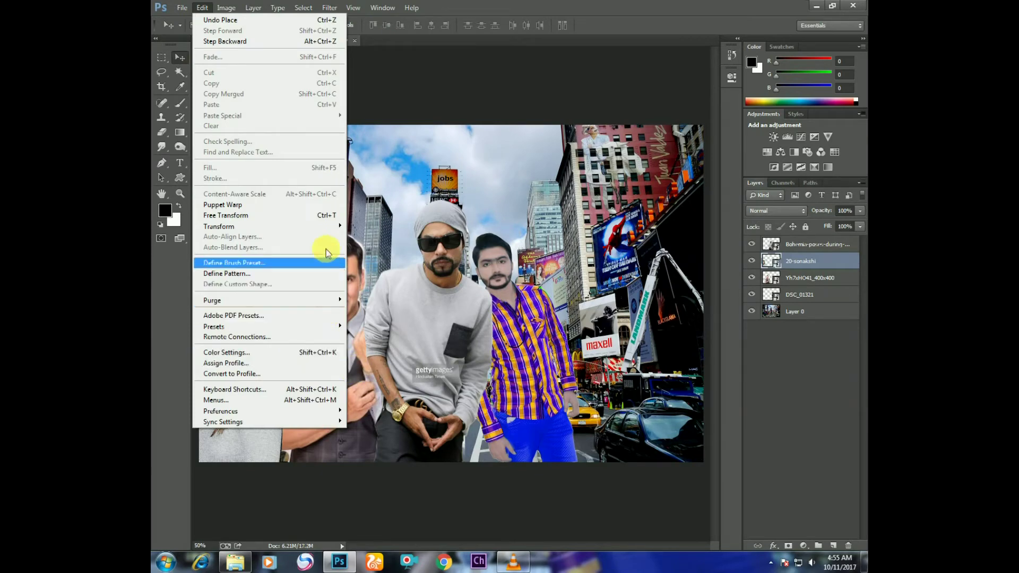
{"action": "mouse_move", "coordinate": [328, 225]}
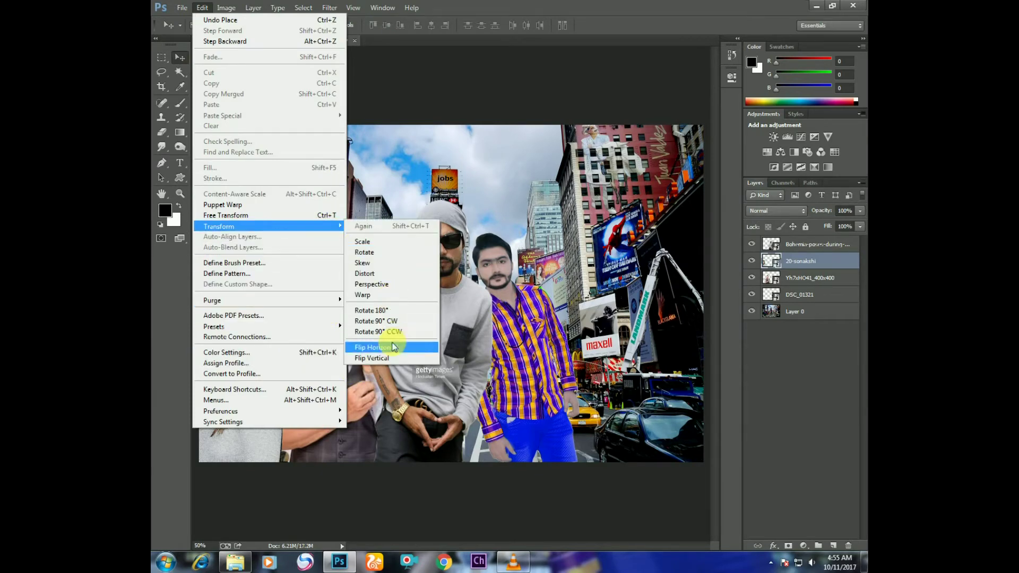
{"action": "left_click", "coordinate": [393, 344]}
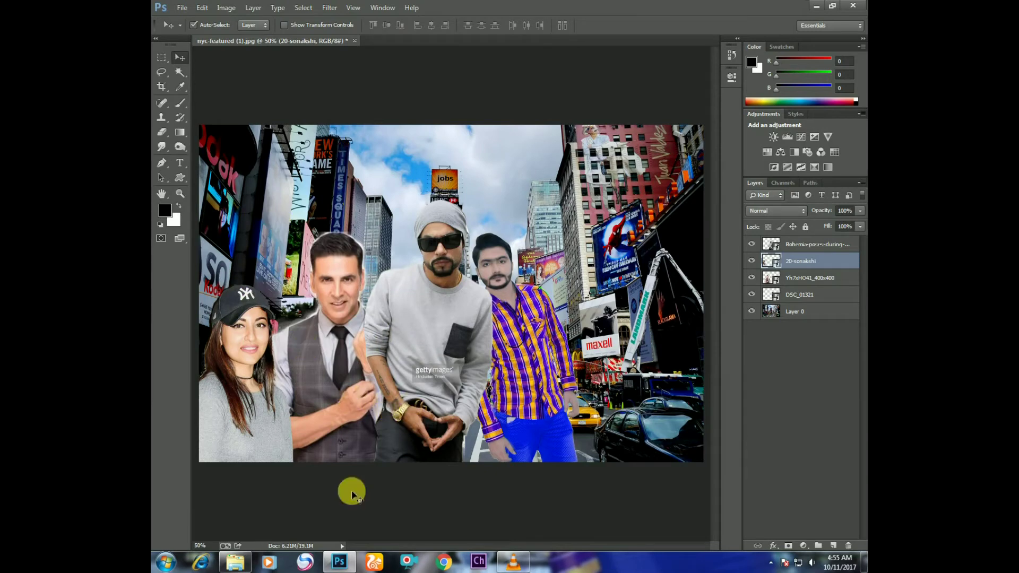
Place the ikka cutout from the Bohemia folder, scale it to about 31.6%, and position it at the image's lower-right corner.
{"action": "left_click", "coordinate": [328, 562]}
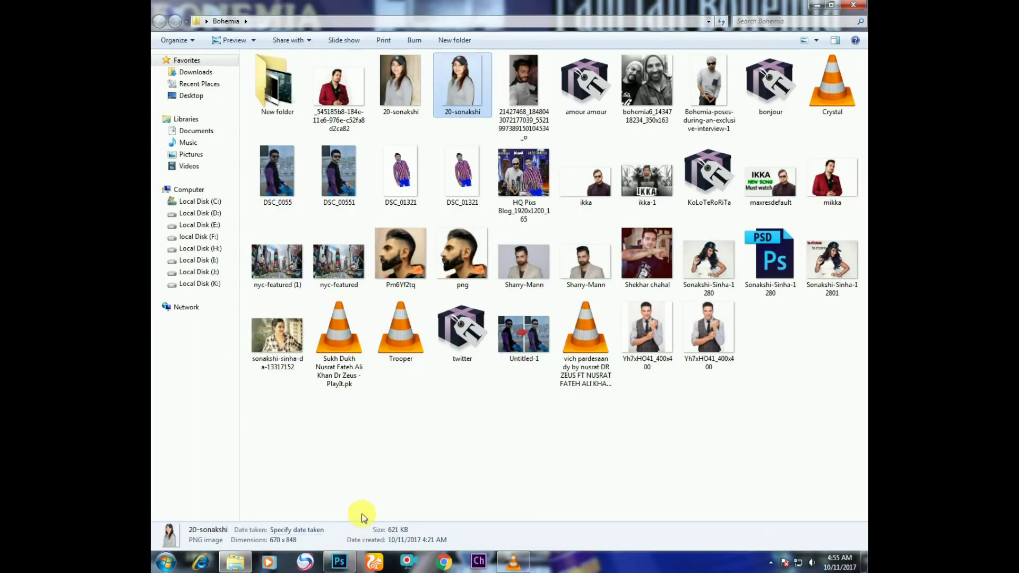
{"action": "left_click_drag", "start_coordinate": [594, 186], "coordinate": [504, 348]}
{"action": "left_click_drag", "start_coordinate": [621, 299], "coordinate": [547, 352]}
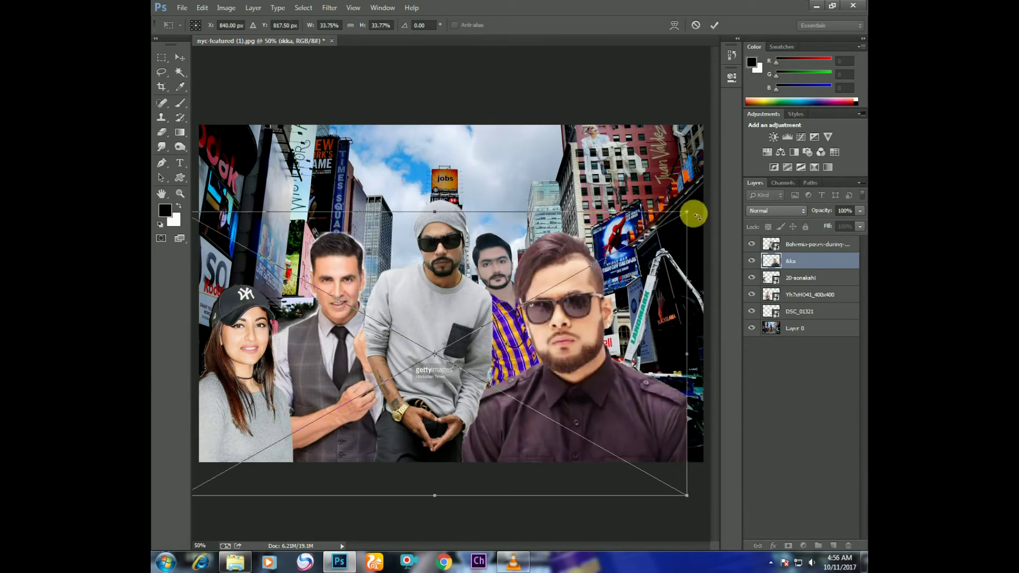
{"action": "left_click_drag", "start_coordinate": [683, 219], "coordinate": [654, 231]}
{"action": "left_click", "coordinate": [715, 25]}
{"action": "left_click_drag", "start_coordinate": [609, 402], "coordinate": [637, 404]}
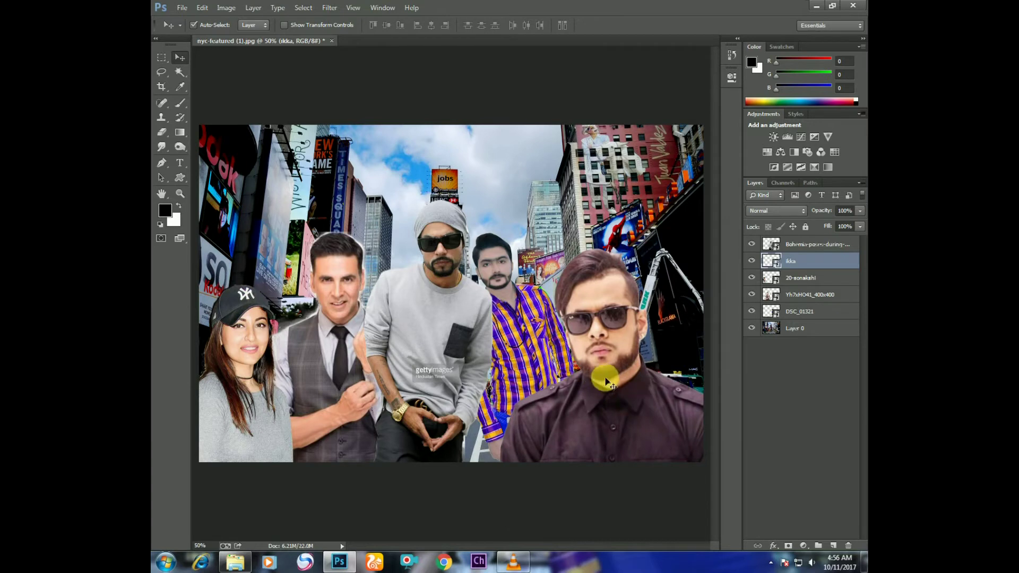
Scale the ikka layer down a little more and fit it back into the image's lower-right corner.
{"action": "key", "text": "ctrl+t"}
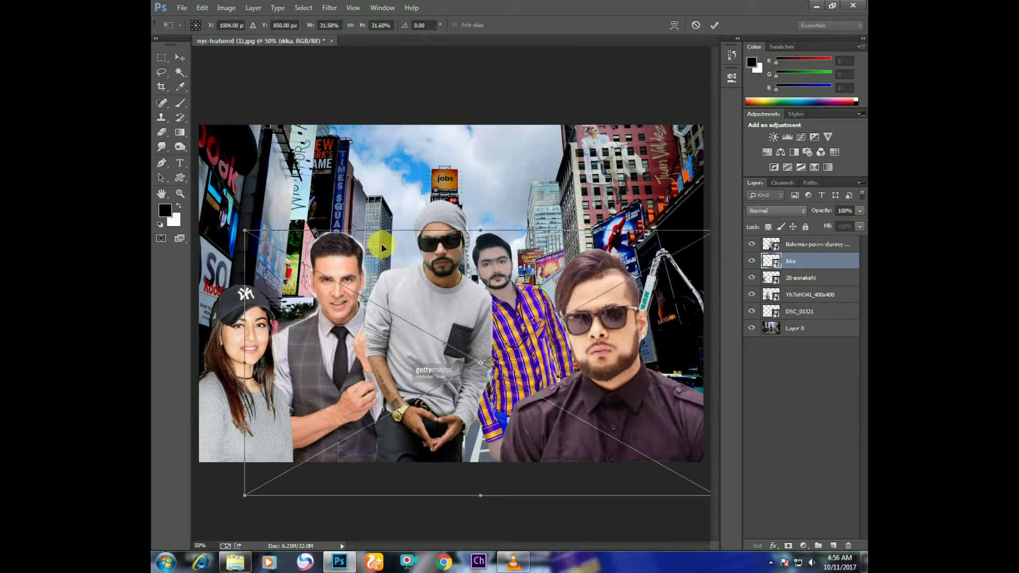
{"action": "left_click_drag", "start_coordinate": [247, 232], "coordinate": [305, 265]}
{"action": "left_click", "coordinate": [715, 26]}
{"action": "left_click_drag", "start_coordinate": [650, 397], "coordinate": [642, 379]}
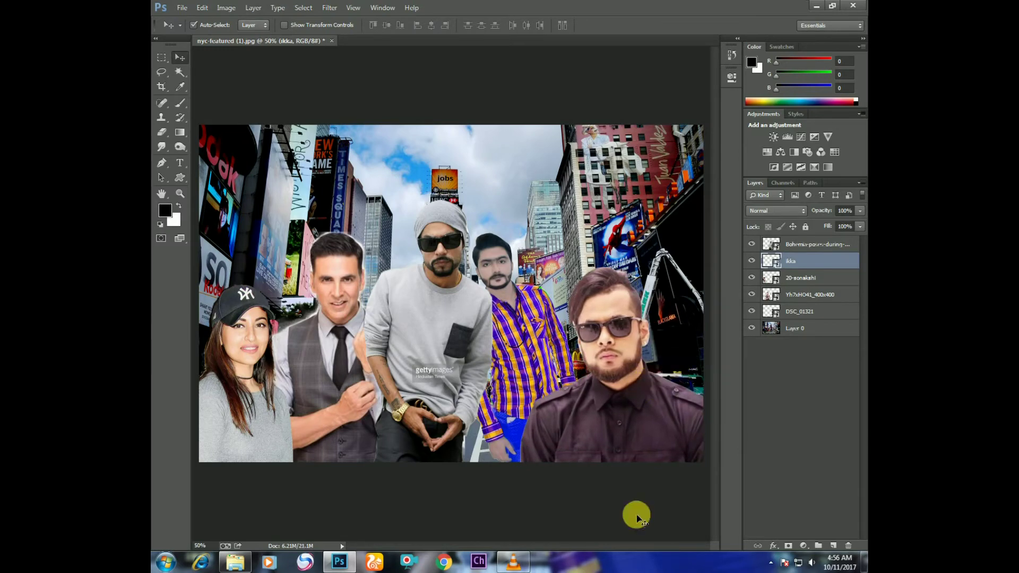
Place the mikka cutout from the Bohemia folder, scale it to about 31%, and position it above the woman in the cap.
{"action": "left_click", "coordinate": [334, 568]}
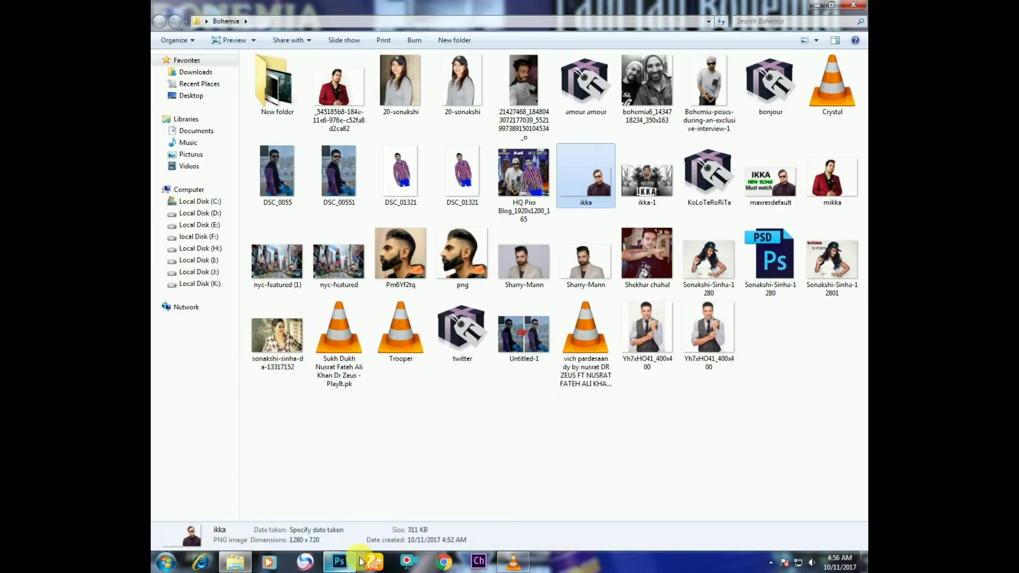
{"action": "left_click_drag", "start_coordinate": [830, 195], "coordinate": [303, 282]}
{"action": "left_click_drag", "start_coordinate": [276, 236], "coordinate": [276, 236]}
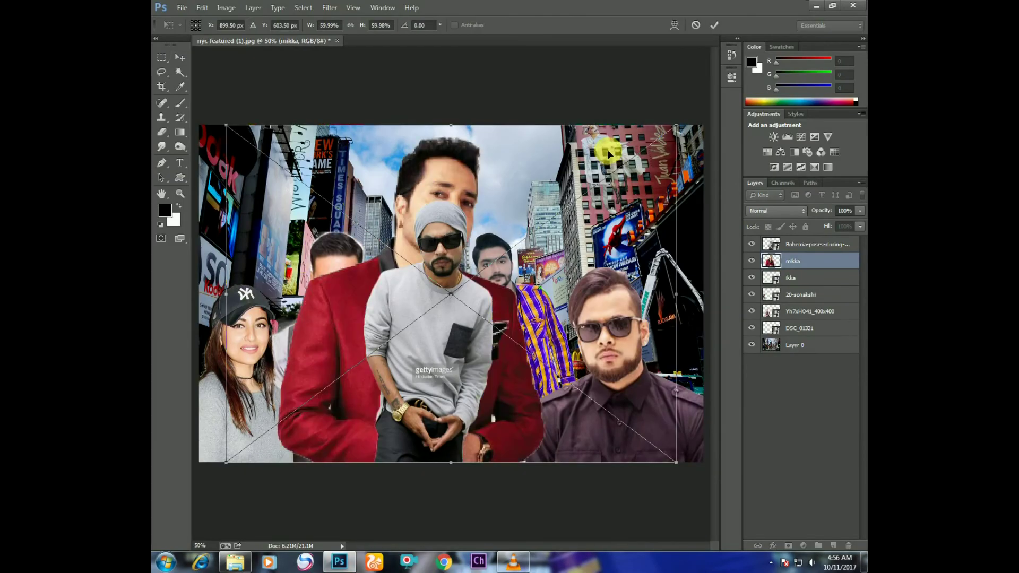
{"action": "left_click_drag", "start_coordinate": [609, 156], "coordinate": [453, 232]}
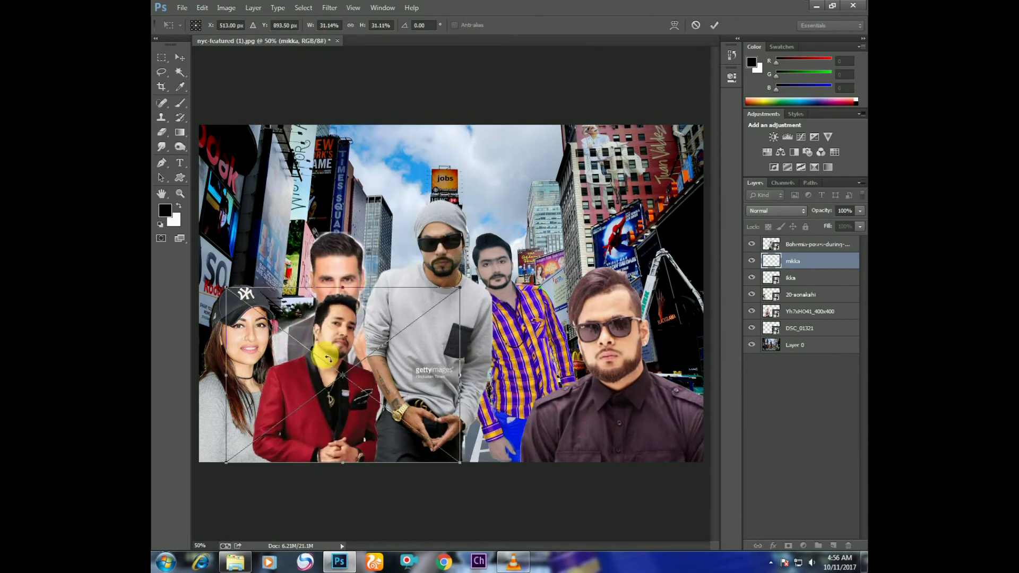
{"action": "left_click_drag", "start_coordinate": [343, 337], "coordinate": [262, 211]}
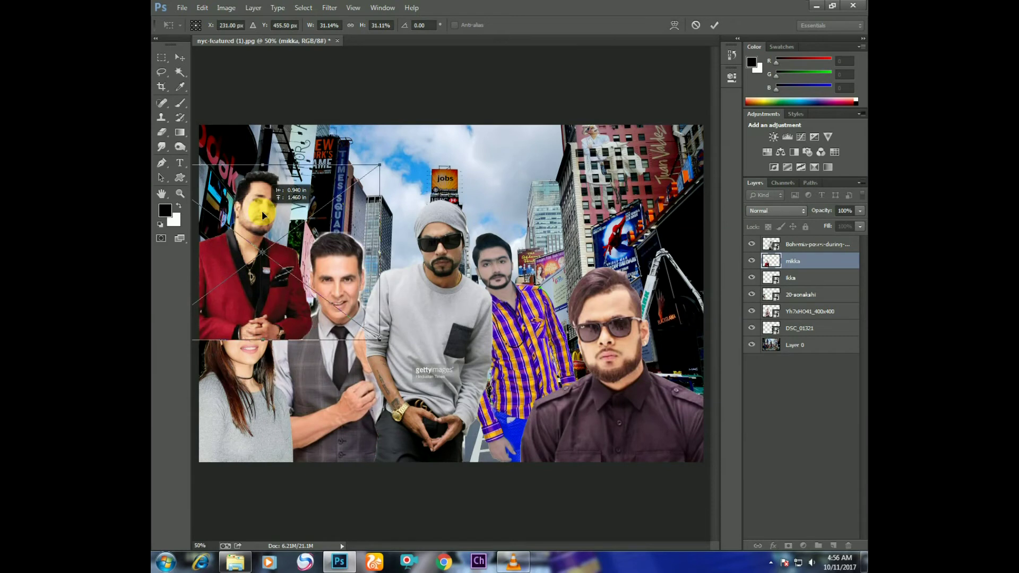
{"action": "left_click", "coordinate": [715, 26]}
Reorder the mikka layer to sit directly above Layer 0, behind all the other people.
{"action": "left_click_drag", "start_coordinate": [835, 281], "coordinate": [830, 305]}
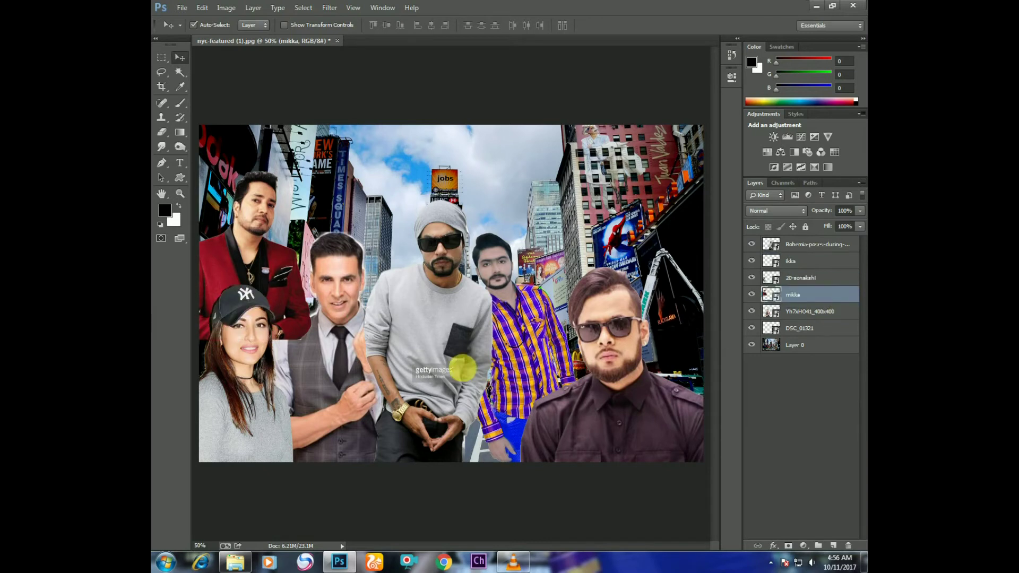
{"action": "left_click_drag", "start_coordinate": [821, 302], "coordinate": [801, 335]}
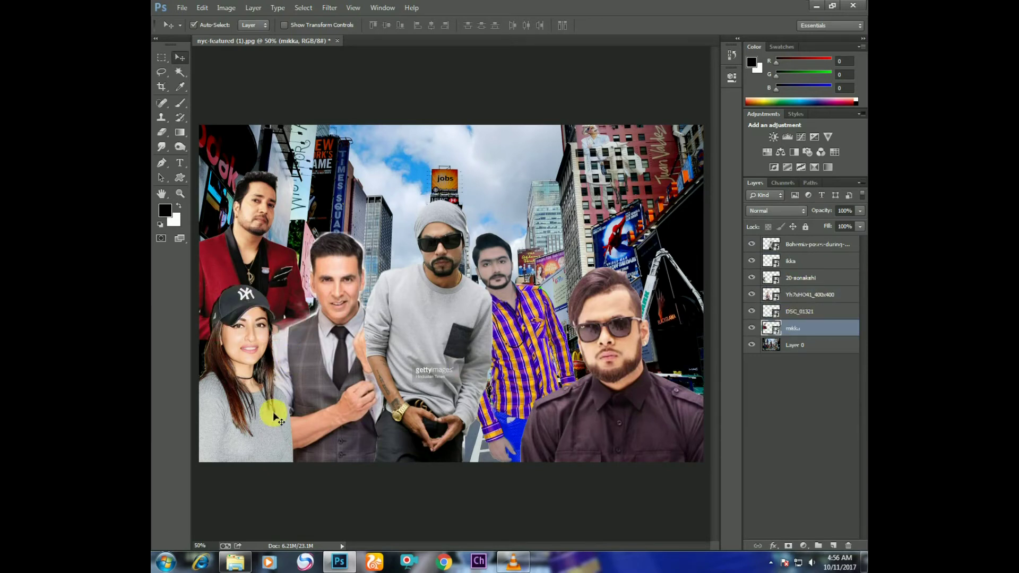
Rasterize the DSC_01321 smart object layer so the Eraser tool can work on it.
{"action": "left_click", "coordinate": [162, 131]}
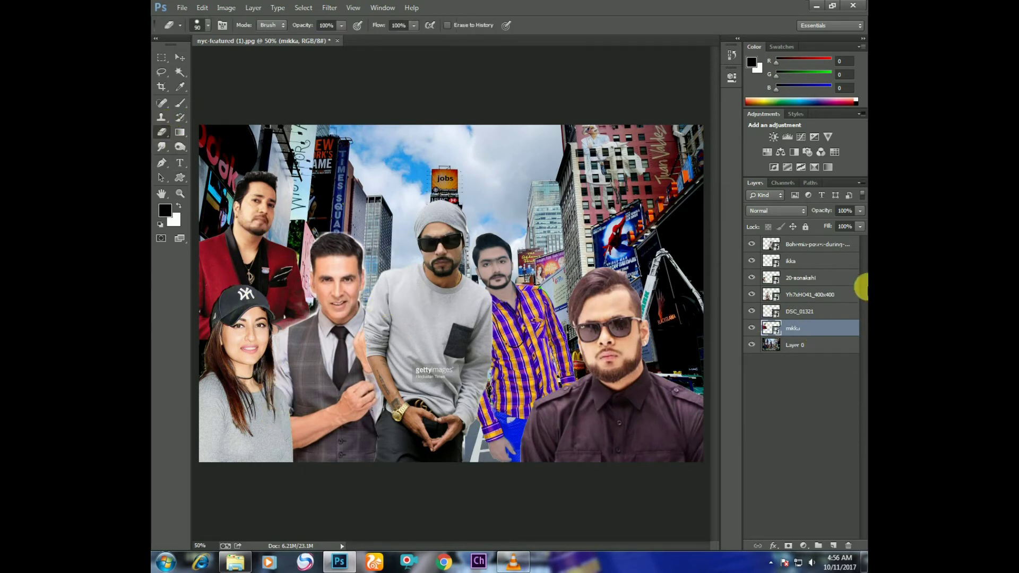
{"action": "left_click", "coordinate": [801, 312]}
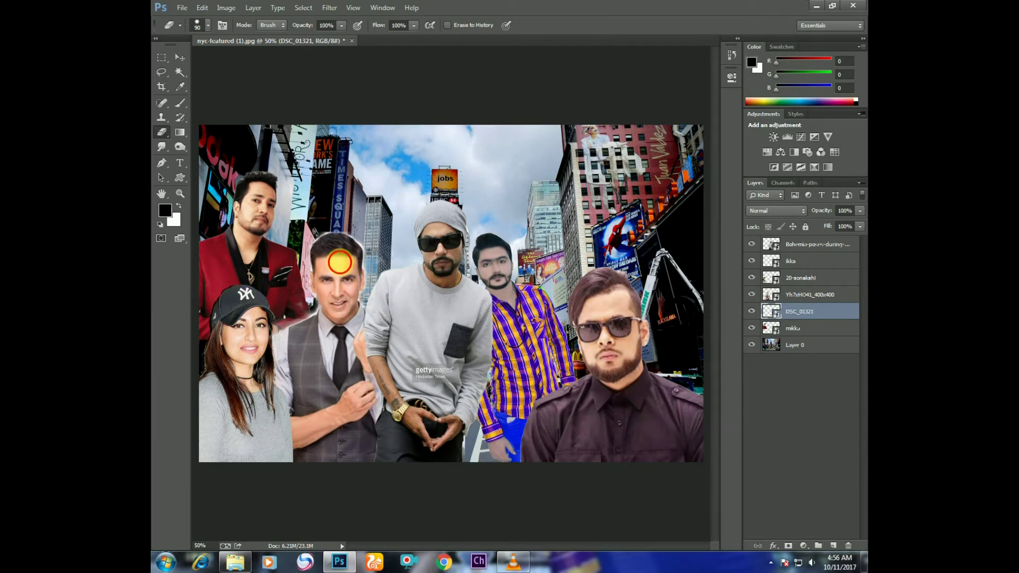
{"action": "left_click", "coordinate": [346, 267]}
{"action": "left_click", "coordinate": [536, 218]}
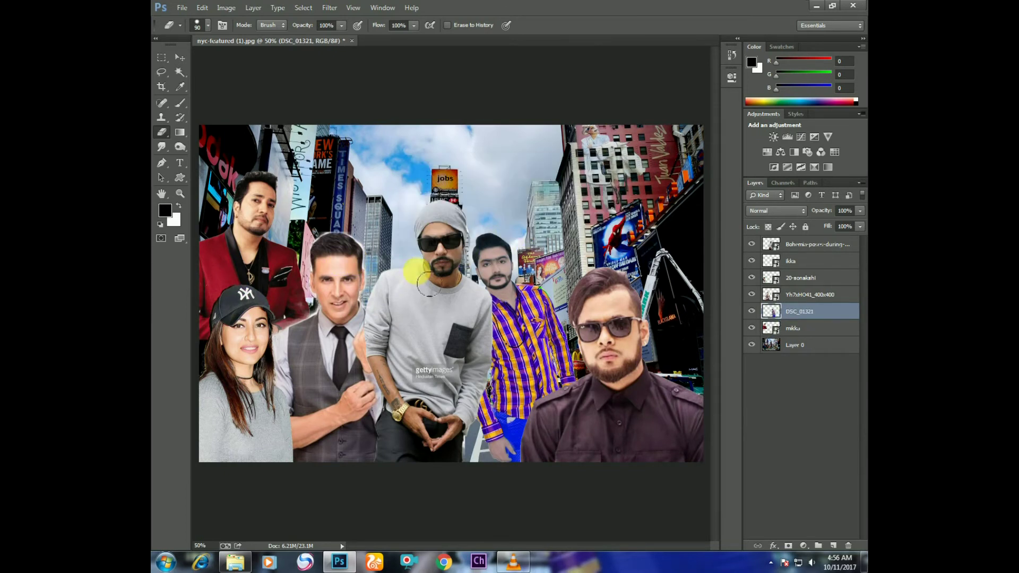
Rasterize the Yh7xHO41_400x400 layer and erase the pale fringe beside the vest-wearing man's head and shoulder.
{"action": "left_click", "coordinate": [802, 297]}
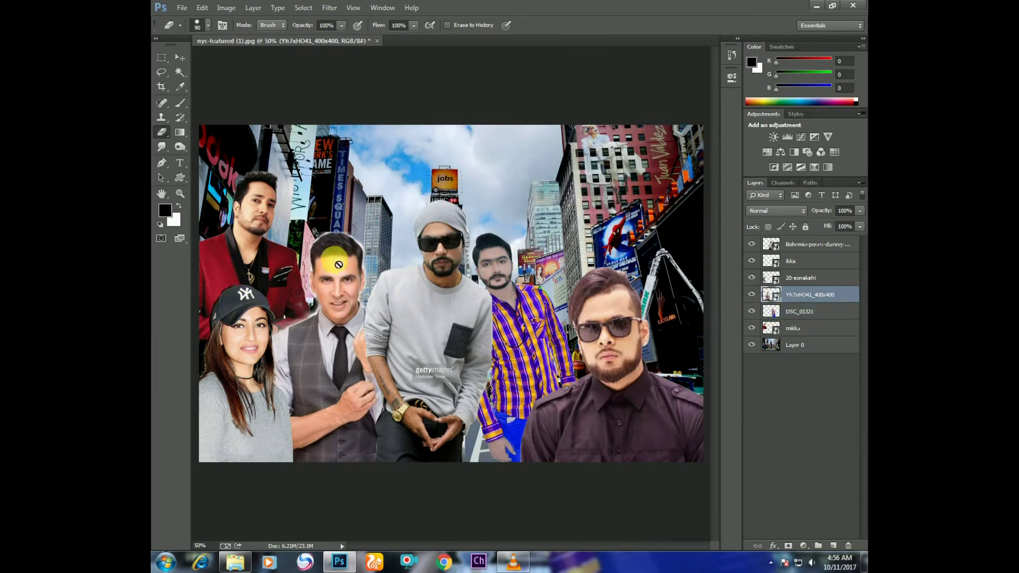
{"action": "left_click", "coordinate": [320, 308]}
{"action": "left_click", "coordinate": [513, 218]}
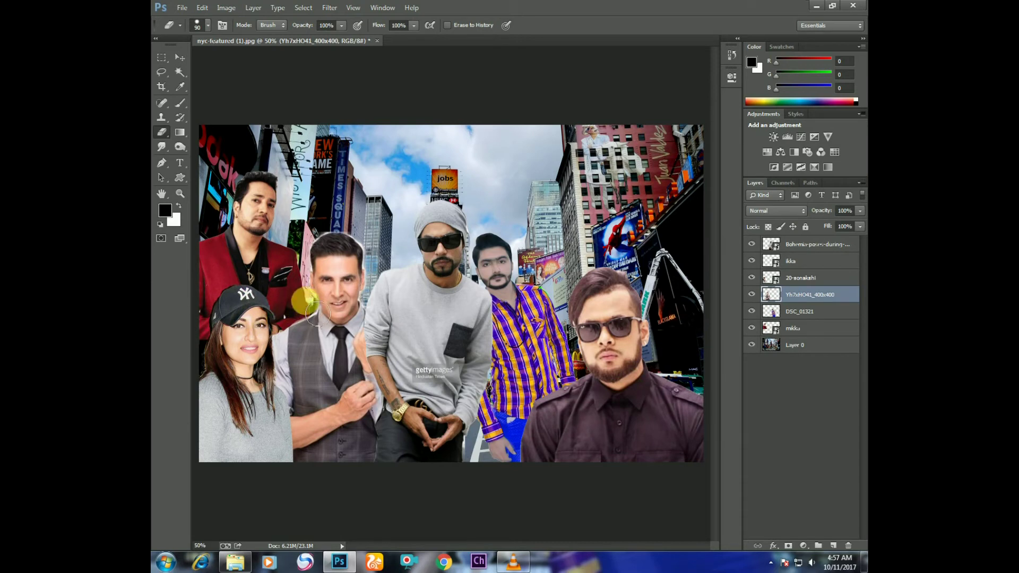
{"action": "left_click", "coordinate": [179, 59]}
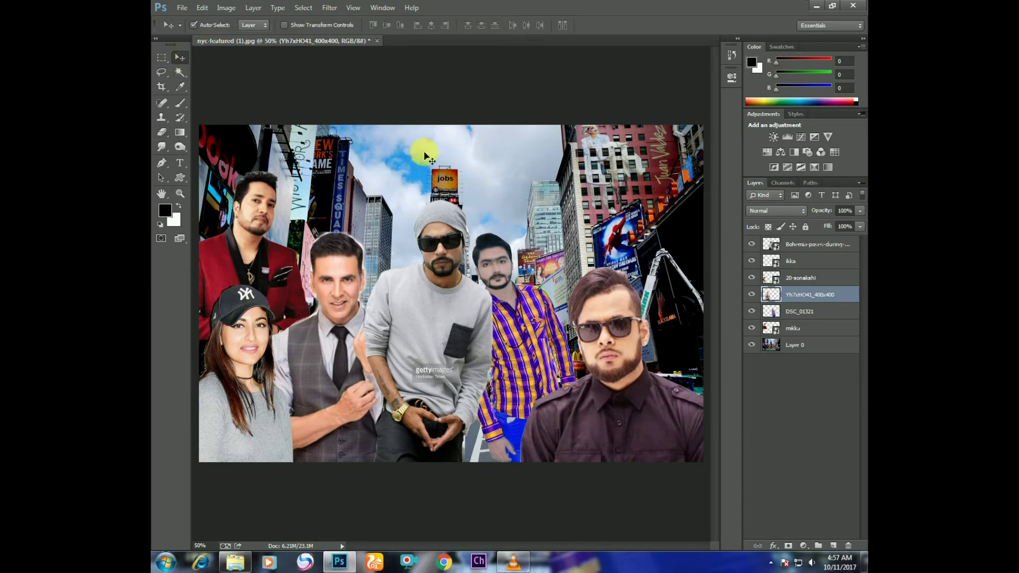
Place the png cutout from the Bohemia folder, scale it down, and position it above the man in the dark shirt and sunglasses.
{"action": "left_click", "coordinate": [339, 561]}
{"action": "left_click_drag", "start_coordinate": [453, 250], "coordinate": [550, 196]}
{"action": "left_click_drag", "start_coordinate": [625, 129], "coordinate": [373, 309]}
{"action": "left_click_drag", "start_coordinate": [349, 386], "coordinate": [411, 317]}
{"action": "left_click_drag", "start_coordinate": [343, 356], "coordinate": [591, 199]}
{"action": "left_click", "coordinate": [714, 25]}
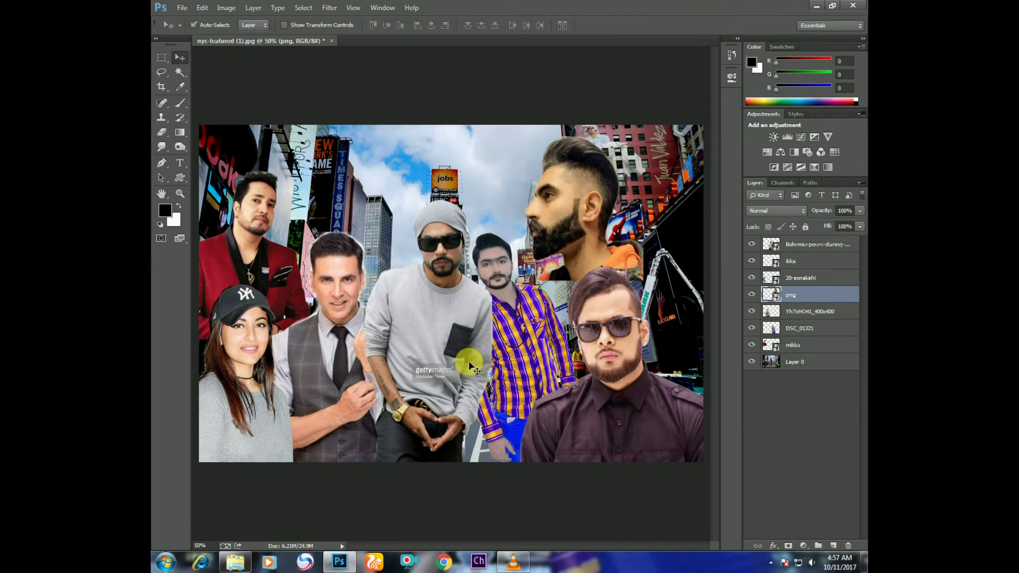
Place the Sharry-Mann cutout from the Bohemia folder, scale it to about 25%, and position it beside the ikka figure at the image's right edge.
{"action": "left_click", "coordinate": [235, 561]}
{"action": "left_click_drag", "start_coordinate": [584, 263], "coordinate": [605, 302]}
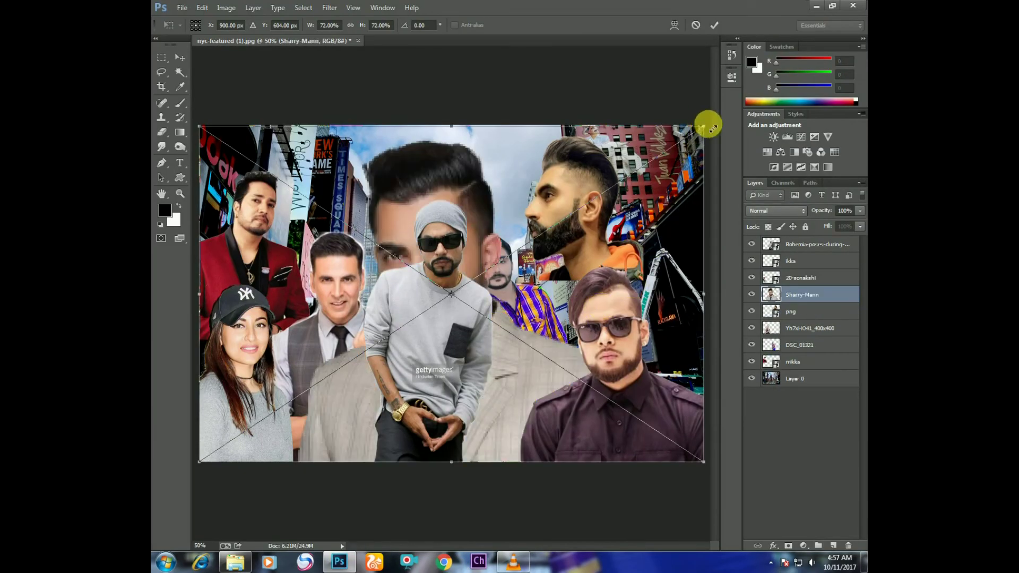
{"action": "left_click_drag", "start_coordinate": [713, 131], "coordinate": [374, 345]}
{"action": "left_click_drag", "start_coordinate": [296, 461], "coordinate": [694, 380]}
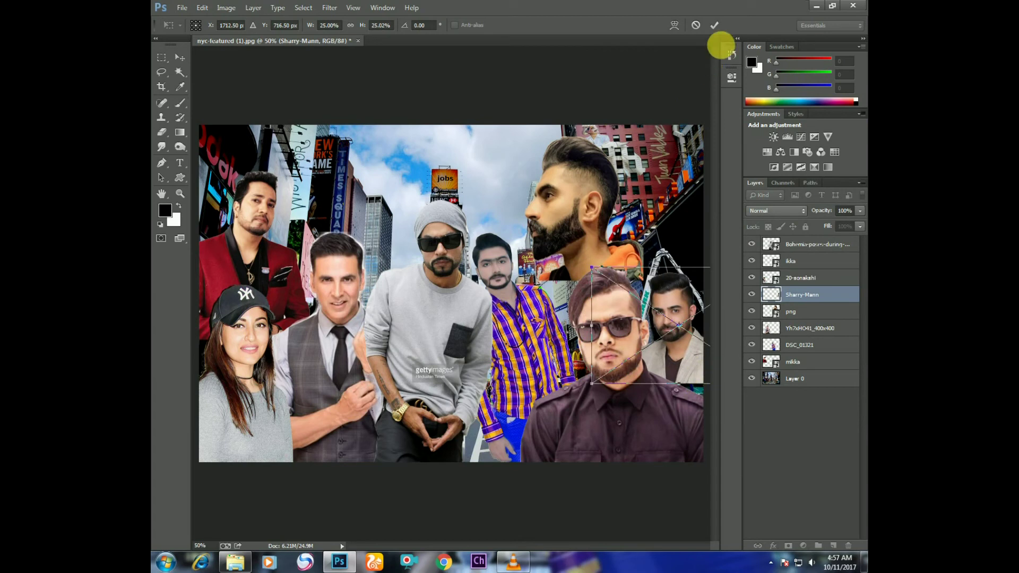
{"action": "left_click", "coordinate": [715, 25]}
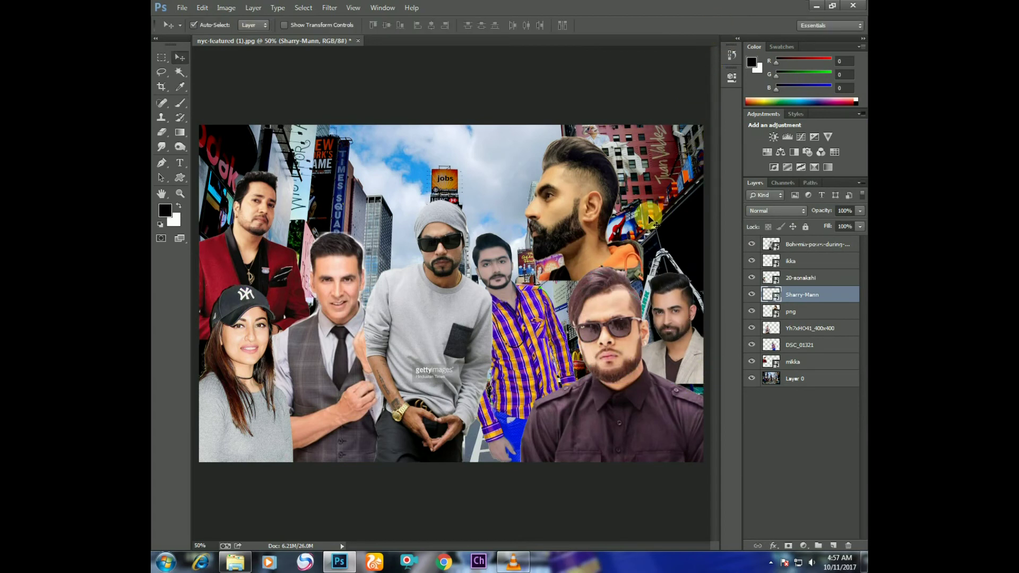
Move the png layer's bearded man toward the image's right edge, directly above the Sharry-Mann figure.
{"action": "left_click_drag", "start_coordinate": [579, 210], "coordinate": [673, 229]}
{"action": "mouse_move", "coordinate": [691, 190]}
{"action": "left_mouse_down"}
{"action": "mouse_move", "coordinate": [677, 192]}
{"action": "mouse_move", "coordinate": [682, 207]}
{"action": "left_mouse_up"}
{"action": "left_click", "coordinate": [797, 316]}
{"action": "left_click", "coordinate": [811, 315]}
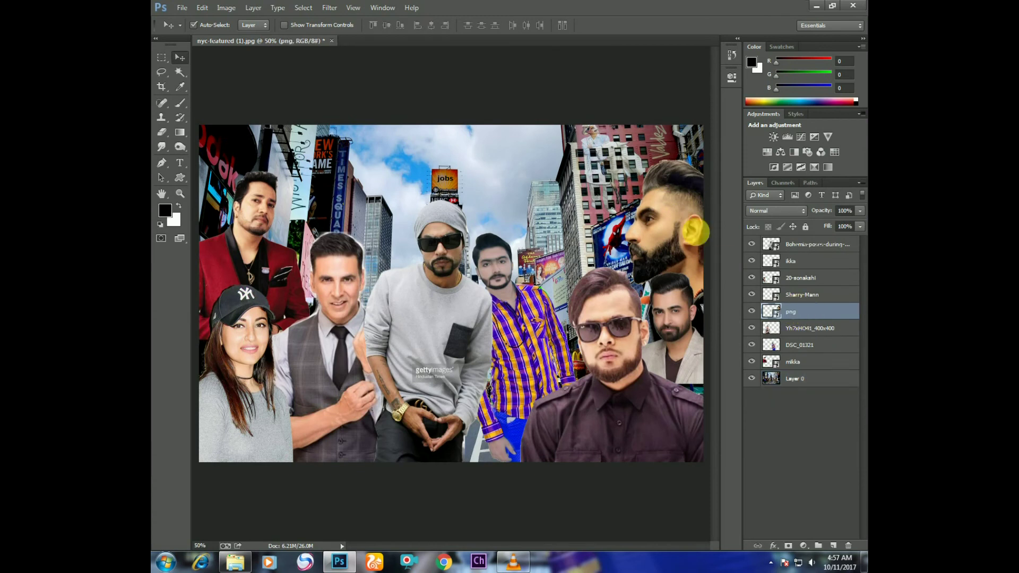
{"action": "left_click_drag", "start_coordinate": [661, 216], "coordinate": [651, 212]}
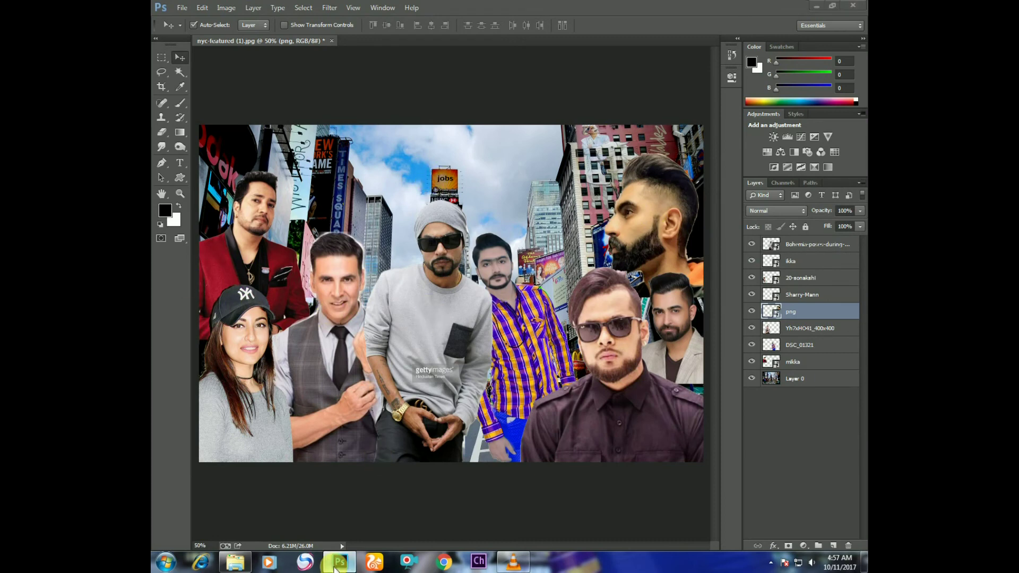
Switch to the Bohemia folder in Windows Explorer.
{"action": "left_click", "coordinate": [335, 567]}
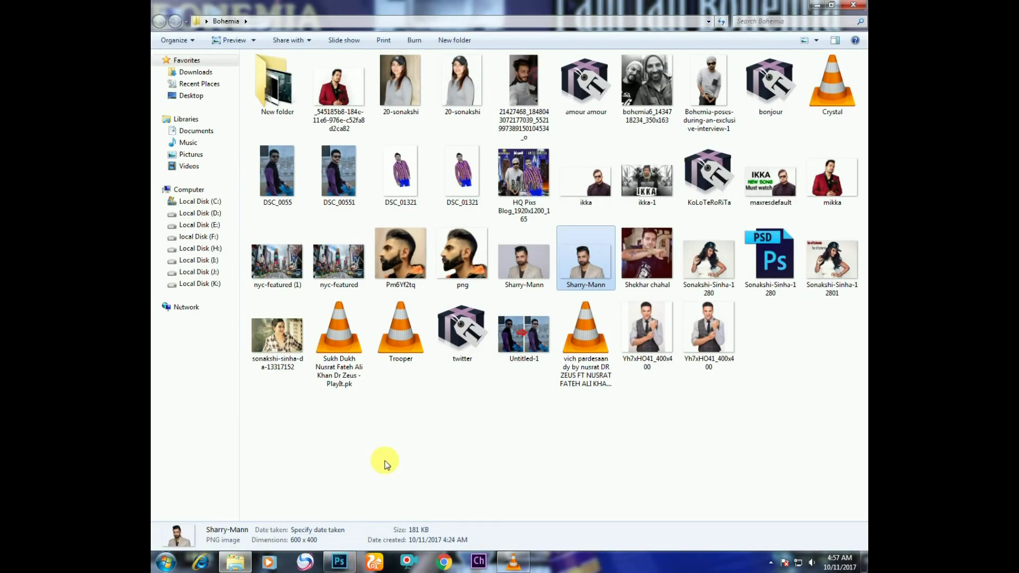